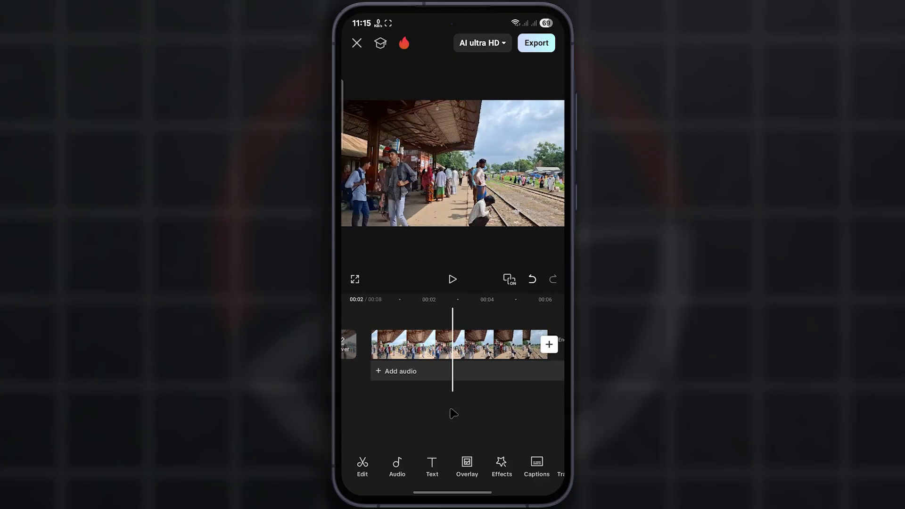
# - Split the railway station clip and delete the rest, keeping about the first 2.8 seconds
pyautogui.click(528, 465)
pyautogui.click(482, 345)
pyautogui.click(528, 466)
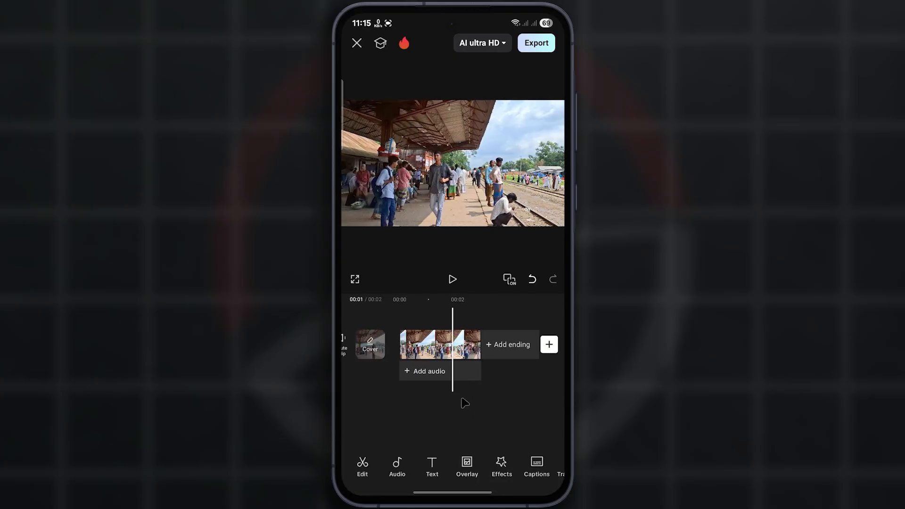
# - Slow the remaining clip down to a normal speed of 0.5x
pyautogui.click(439, 351)
pyautogui.click(423, 466)
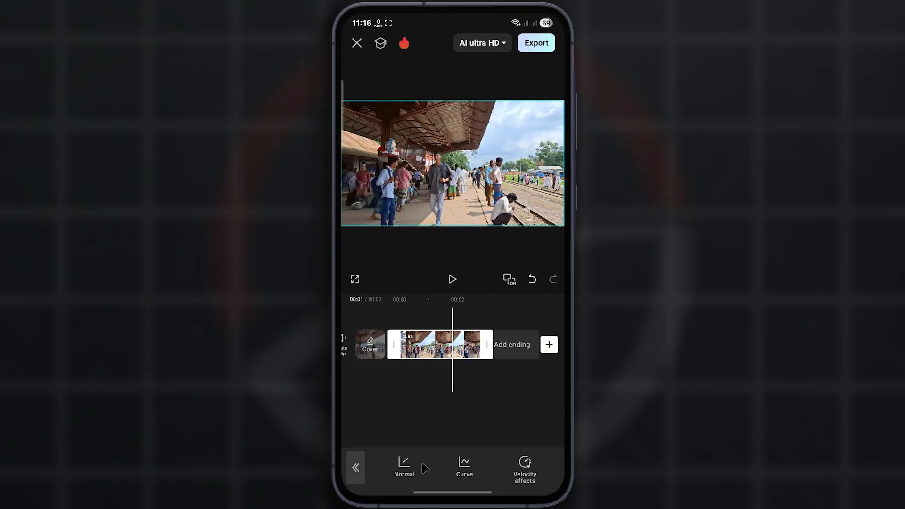
pyautogui.click(405, 467)
pyautogui.moveTo(398, 413); pyautogui.dragTo(384, 416)
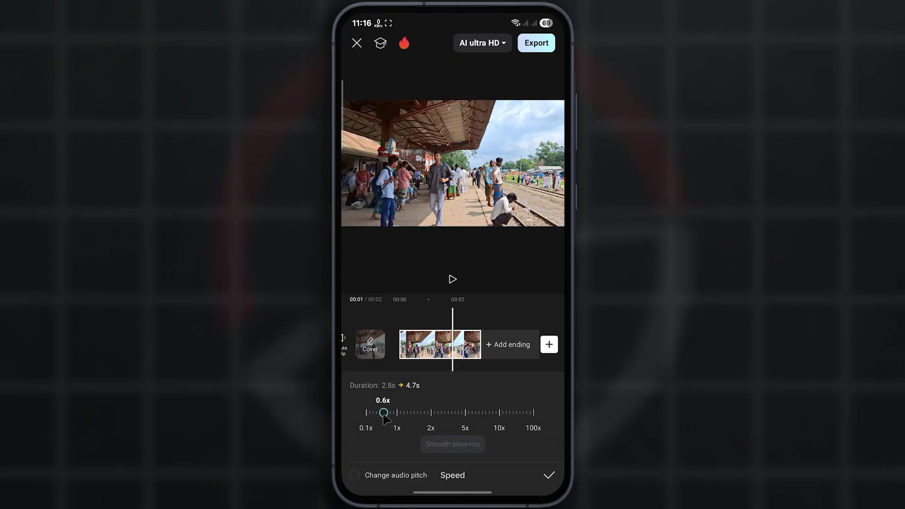
pyautogui.click(549, 475)
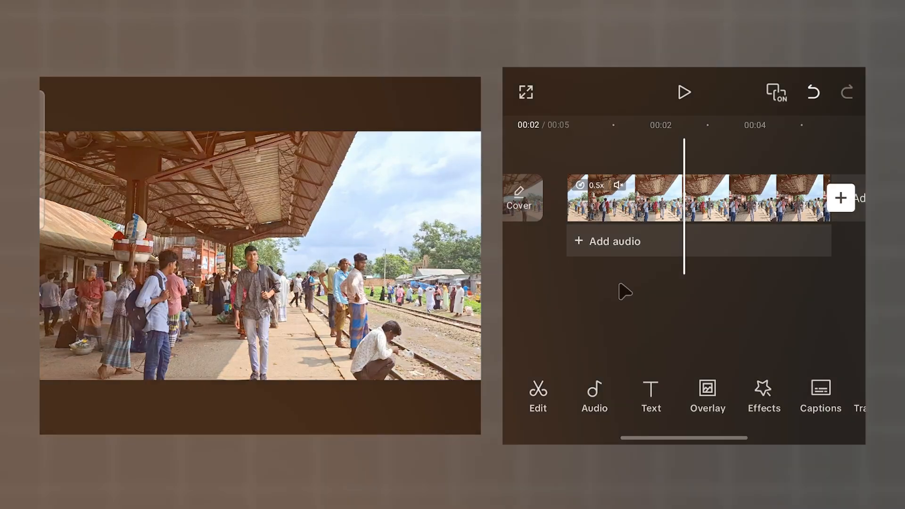
# - Add an adjustment layer from the start of the video and lower its contrast slightly
pyautogui.moveTo(645, 286); pyautogui.dragTo(812, 289)
pyautogui.moveTo(826, 399); pyautogui.dragTo(645, 393)
pyautogui.moveTo(760, 396); pyautogui.dragTo(650, 397)
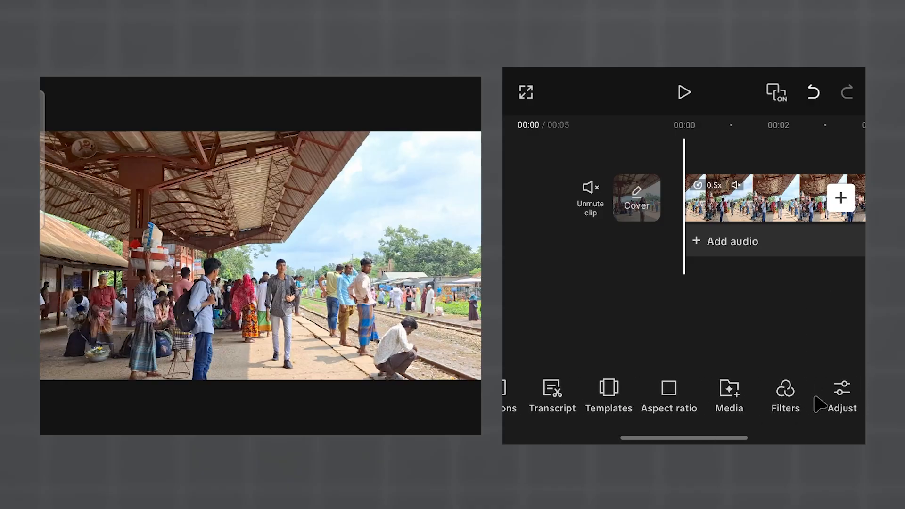
pyautogui.moveTo(810, 403); pyautogui.dragTo(717, 404)
pyautogui.click(747, 392)
pyautogui.click(797, 241)
pyautogui.moveTo(683, 324); pyautogui.dragTo(677, 317)
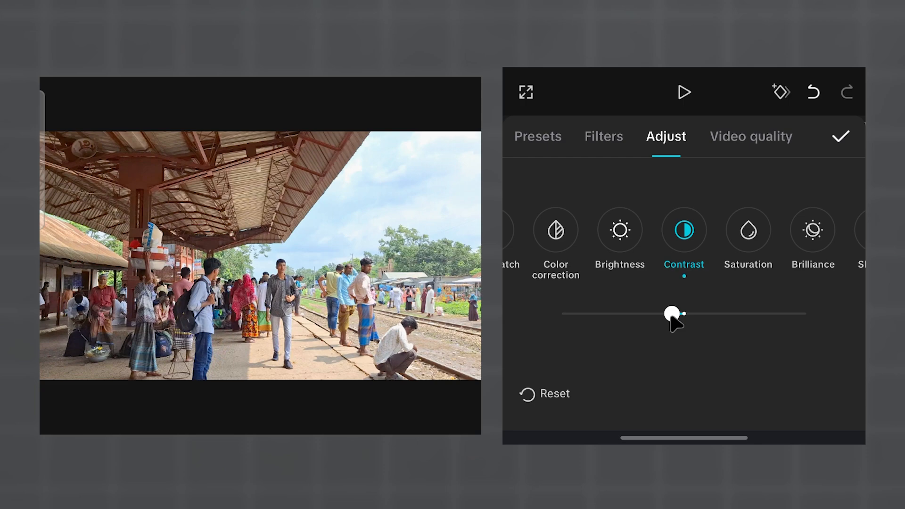
# - In the HSL adjustment, raise the orange saturation slightly and set the orange hue to -25
pyautogui.moveTo(803, 237); pyautogui.dragTo(571, 237)
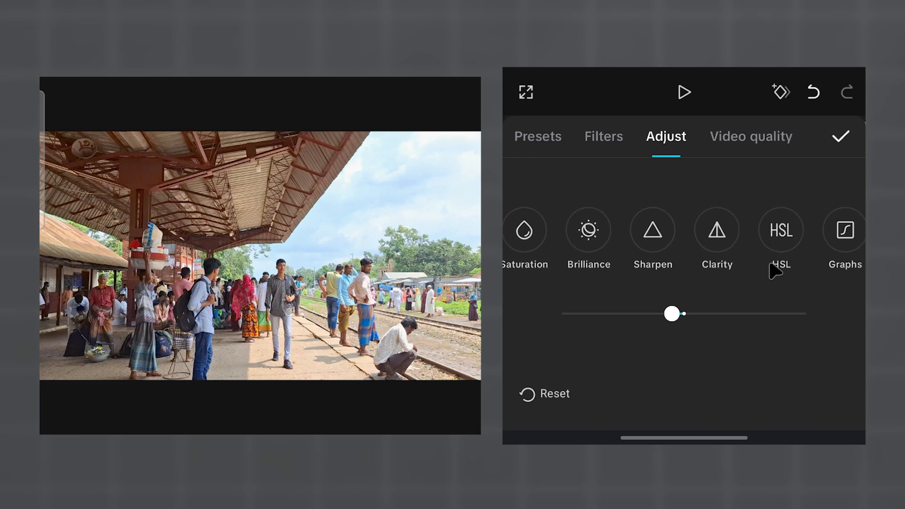
pyautogui.click(782, 233)
pyautogui.click(577, 255)
pyautogui.moveTo(720, 350); pyautogui.dragTo(743, 350)
pyautogui.moveTo(720, 312); pyautogui.dragTo(693, 314)
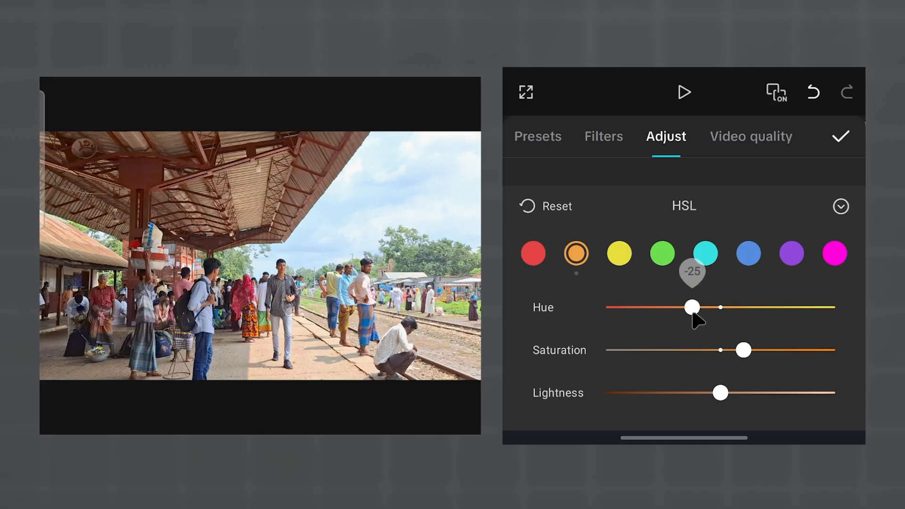
# - Lower the yellow and green hues slightly in HSL and raise the green saturation a little
pyautogui.click(619, 254)
pyautogui.moveTo(722, 309); pyautogui.dragTo(704, 302)
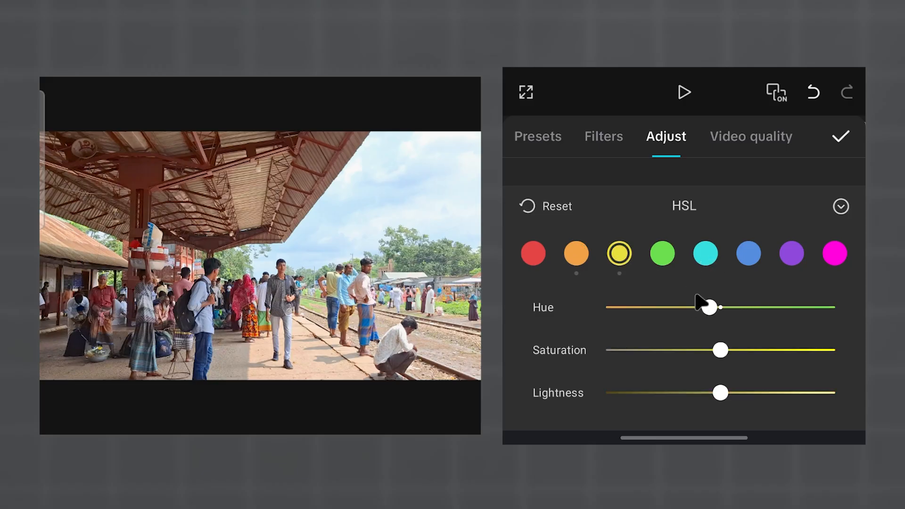
pyautogui.click(665, 259)
pyautogui.moveTo(715, 313); pyautogui.dragTo(706, 312)
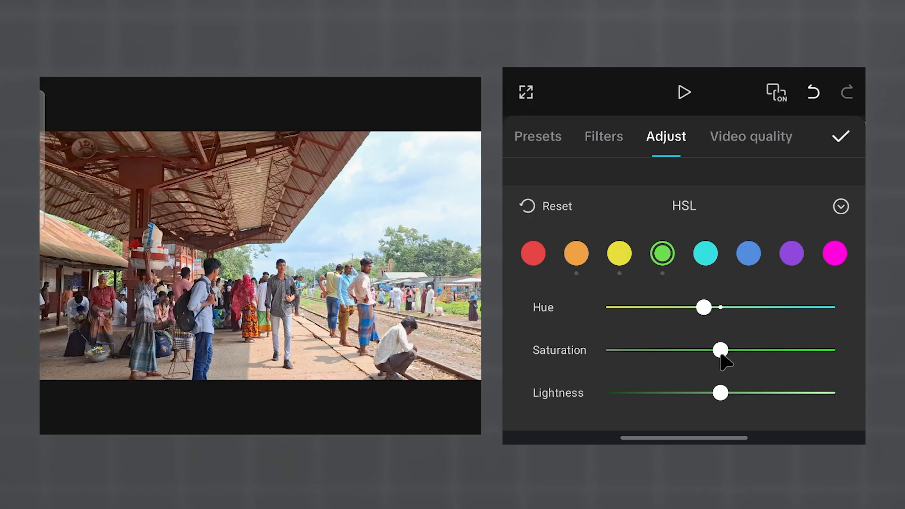
pyautogui.moveTo(719, 350); pyautogui.dragTo(735, 353)
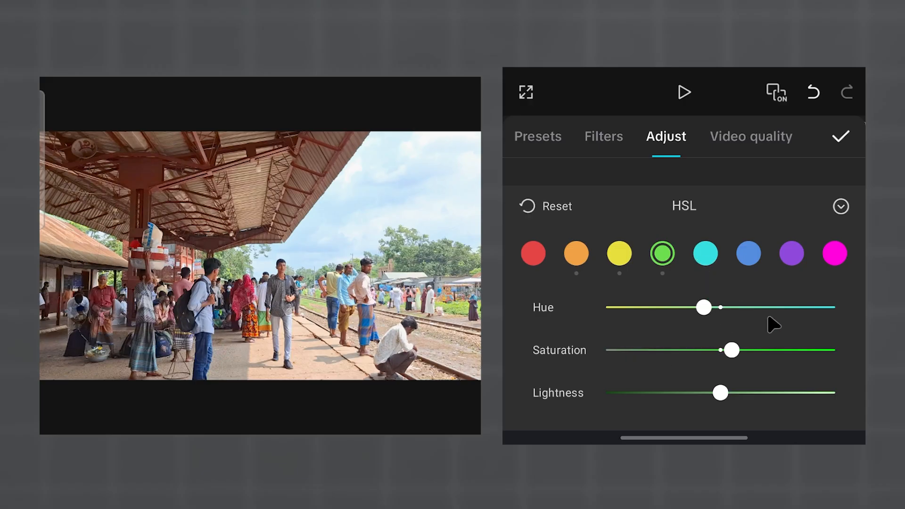
# - Shift the blue hue slightly toward cyan and close the HSL adjustment
pyautogui.click(748, 255)
pyautogui.moveTo(720, 315); pyautogui.dragTo(704, 314)
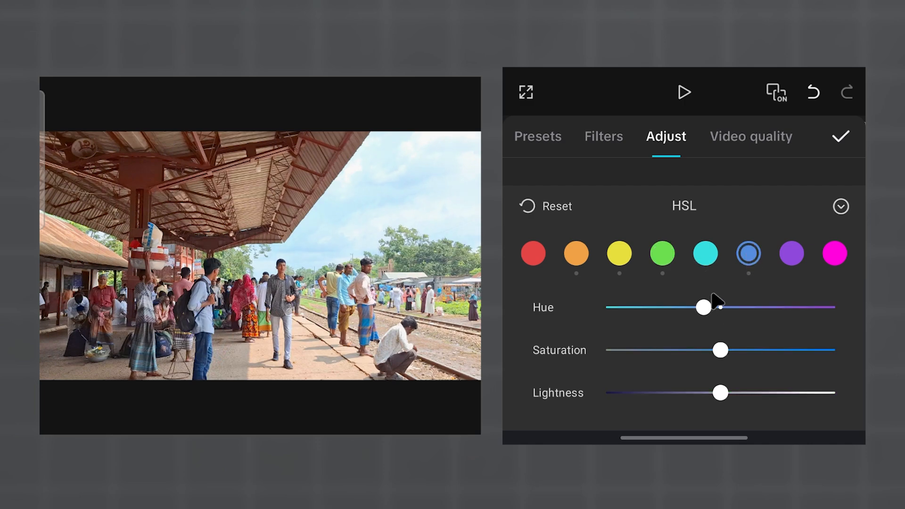
pyautogui.click(841, 206)
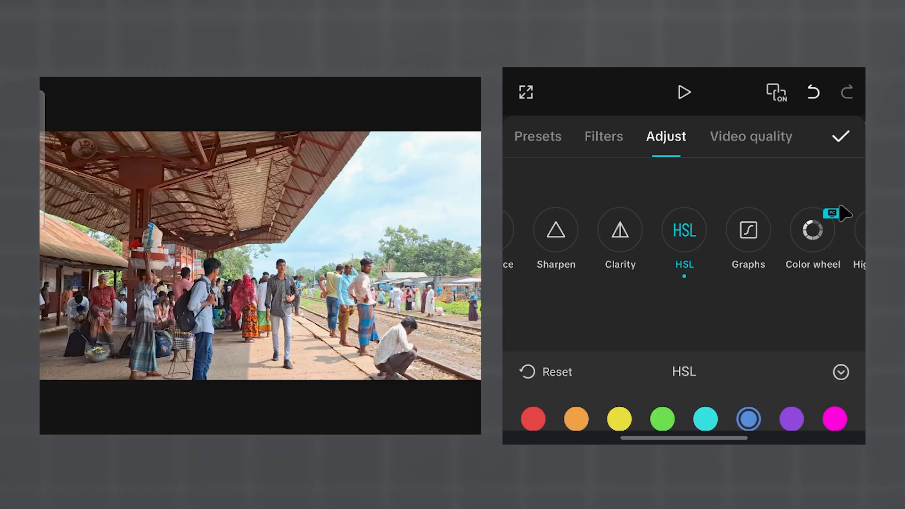
# - In the Graphs adjustment, add a midtone point at (127, 127) on the white curve
pyautogui.click(748, 234)
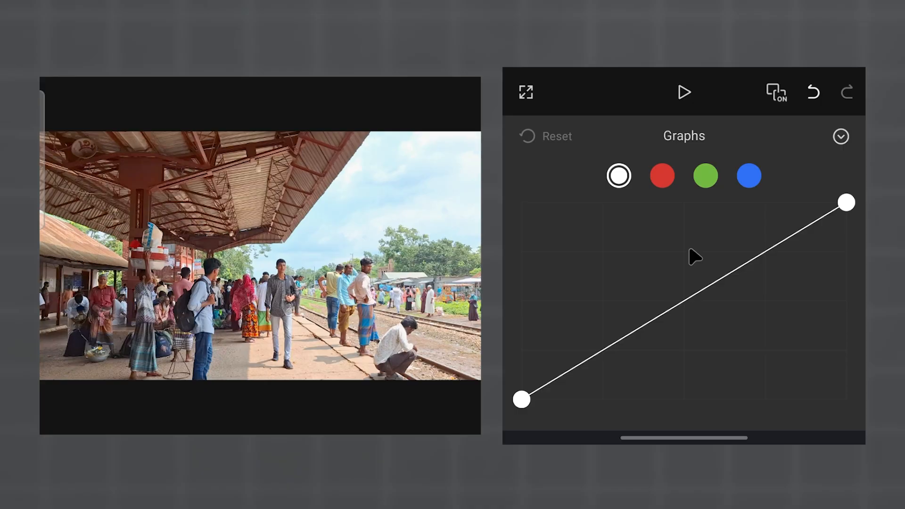
pyautogui.click(521, 399)
pyautogui.click(605, 351)
pyautogui.click(685, 301)
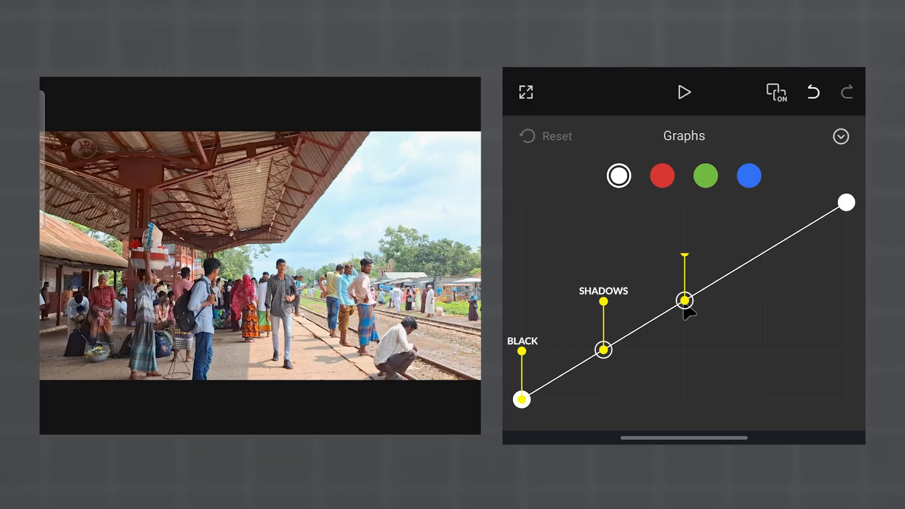
pyautogui.click(765, 251)
pyautogui.click(846, 202)
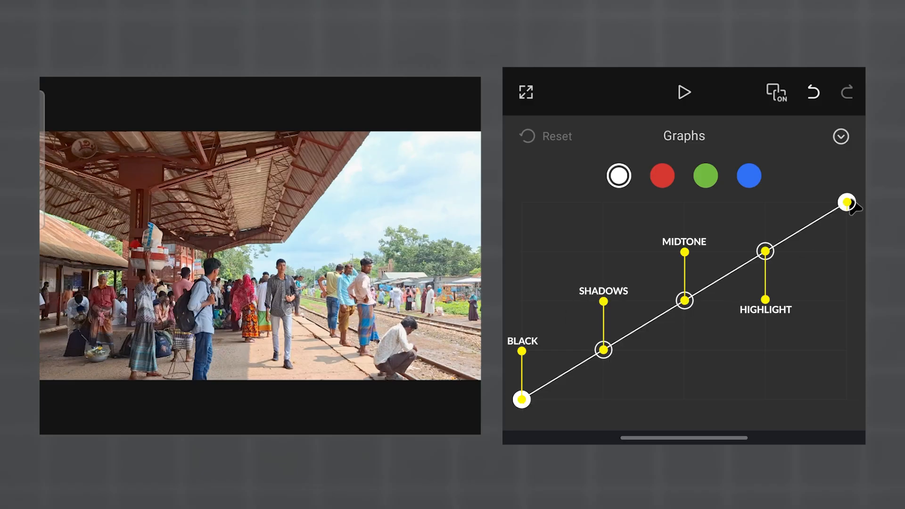
pyautogui.click(682, 300)
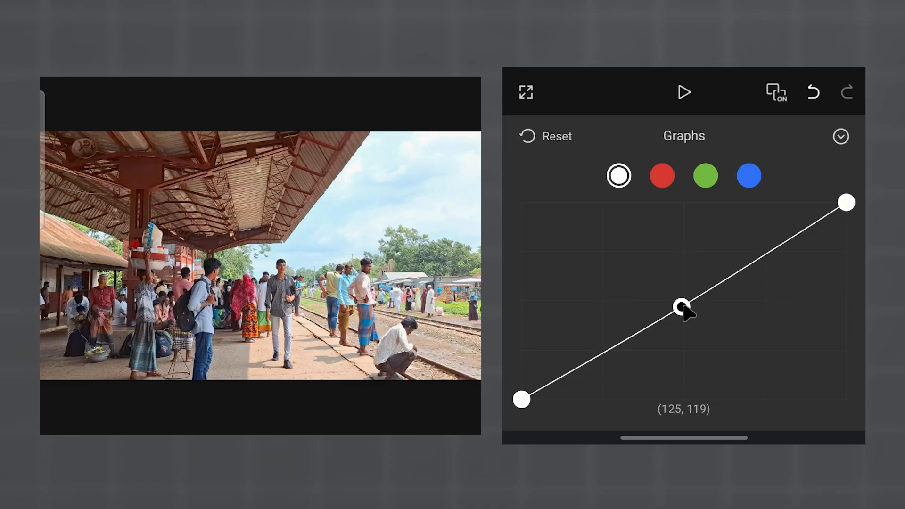
pyautogui.moveTo(682, 307); pyautogui.dragTo(684, 300)
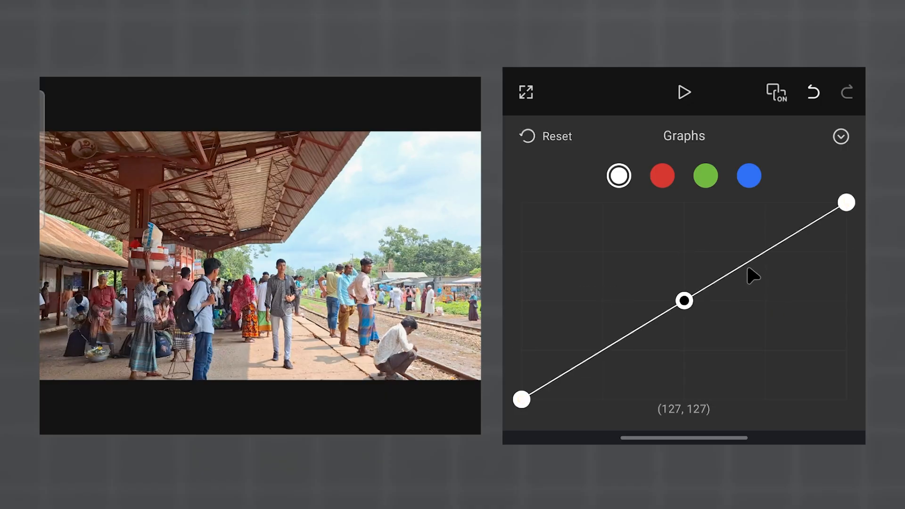
# - Add highlight and shadow points to the white curve, placing them at about (200, 178) and (59, 70)
pyautogui.moveTo(762, 253); pyautogui.dragTo(763, 253)
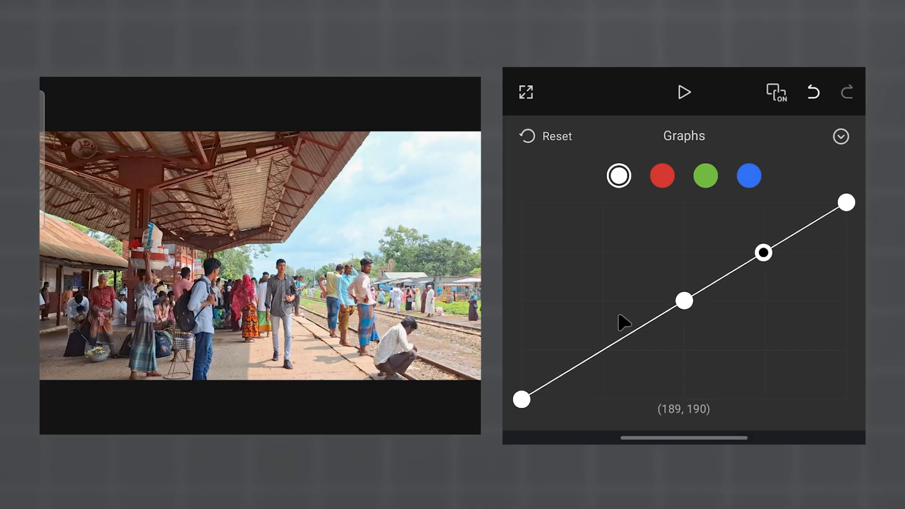
pyautogui.moveTo(597, 359); pyautogui.dragTo(601, 352)
pyautogui.moveTo(763, 254); pyautogui.dragTo(779, 263)
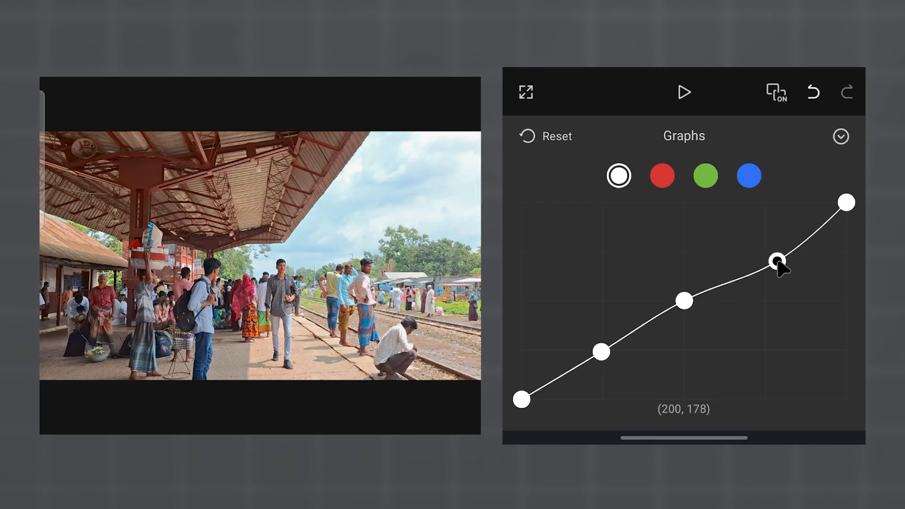
pyautogui.moveTo(600, 354); pyautogui.dragTo(600, 352)
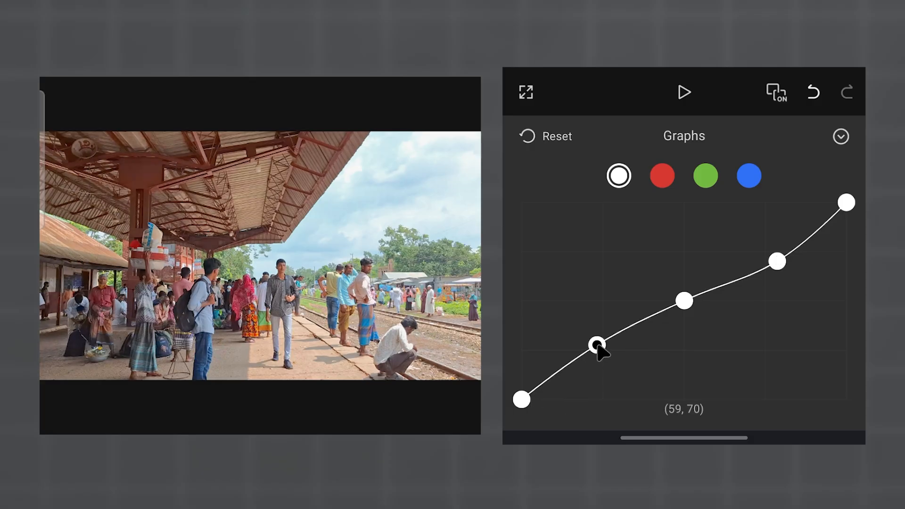
# - Pull the blue curve's midtone down slightly, lower its upper endpoint to (255, 206), and close Graphs
pyautogui.click(750, 175)
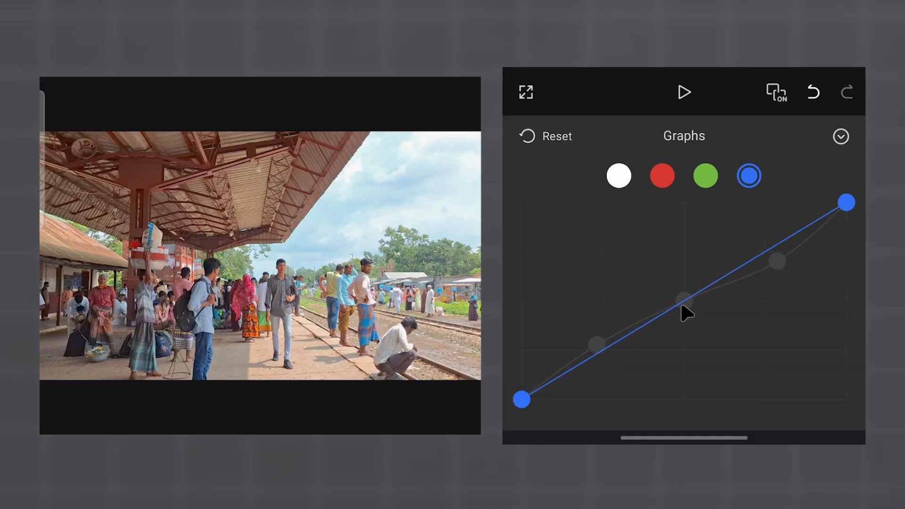
pyautogui.moveTo(681, 300); pyautogui.dragTo(689, 307)
pyautogui.moveTo(846, 202); pyautogui.dragTo(865, 242)
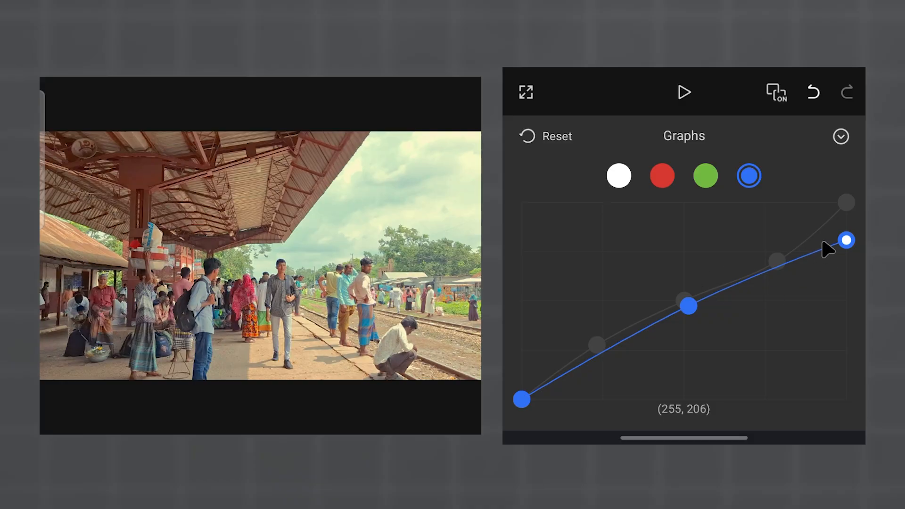
pyautogui.click(842, 137)
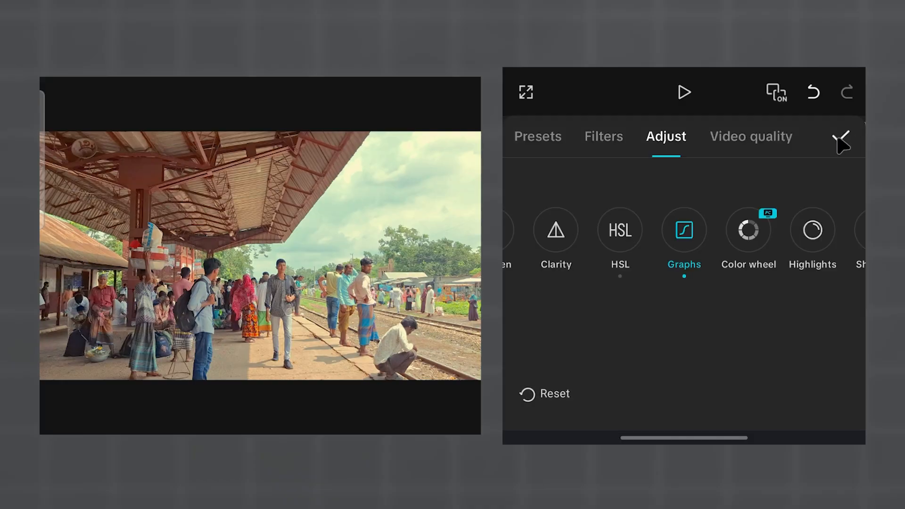
# - Lower Highlights slightly, raise Temp to warm the picture, and apply the adjustment layer
pyautogui.click(721, 231)
pyautogui.moveTo(684, 313); pyautogui.dragTo(666, 318)
pyautogui.moveTo(795, 235); pyautogui.dragTo(621, 237)
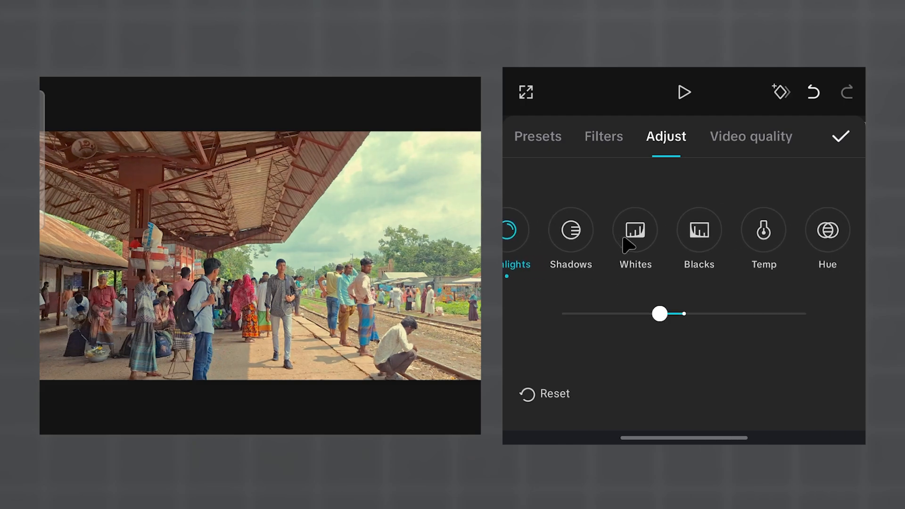
pyautogui.click(766, 234)
pyautogui.moveTo(683, 313); pyautogui.dragTo(724, 321)
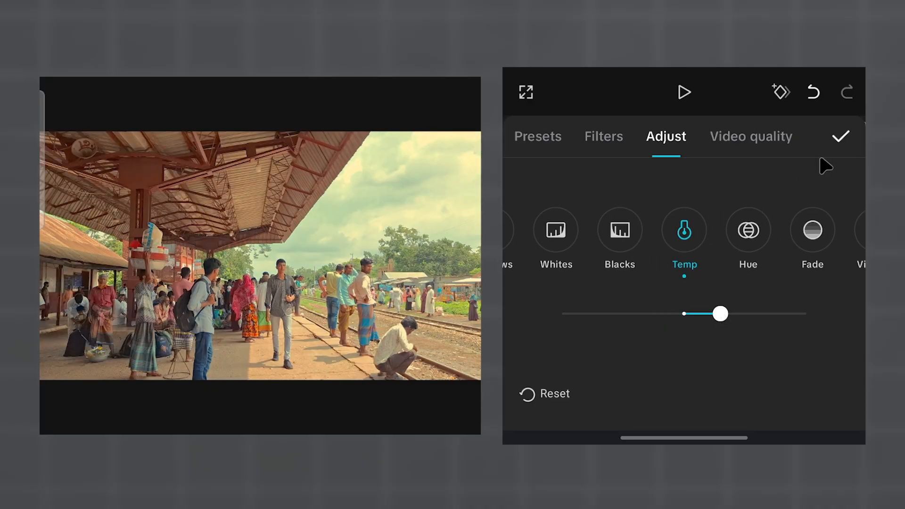
pyautogui.click(840, 137)
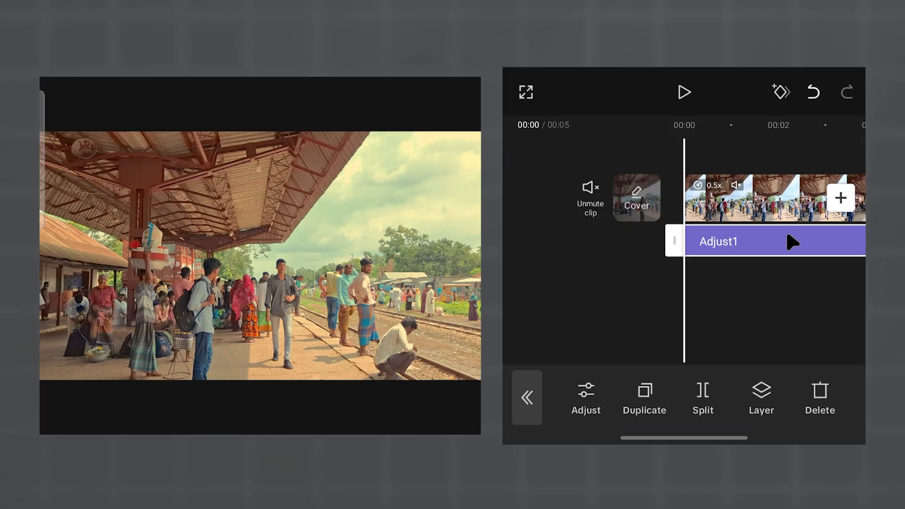
# - Duplicate the main video clip on the timeline
pyautogui.click(796, 200)
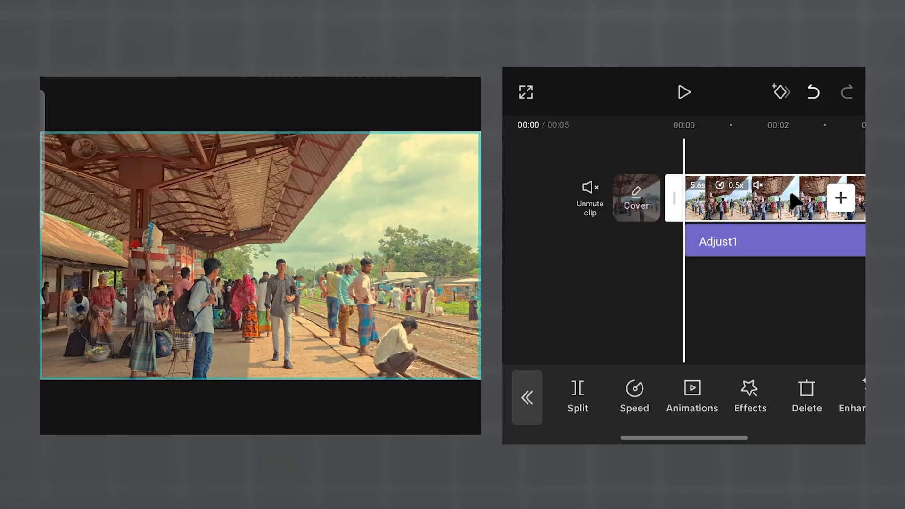
pyautogui.hscroll(10, 811, 396)
pyautogui.hscroll(10, 832, 396)
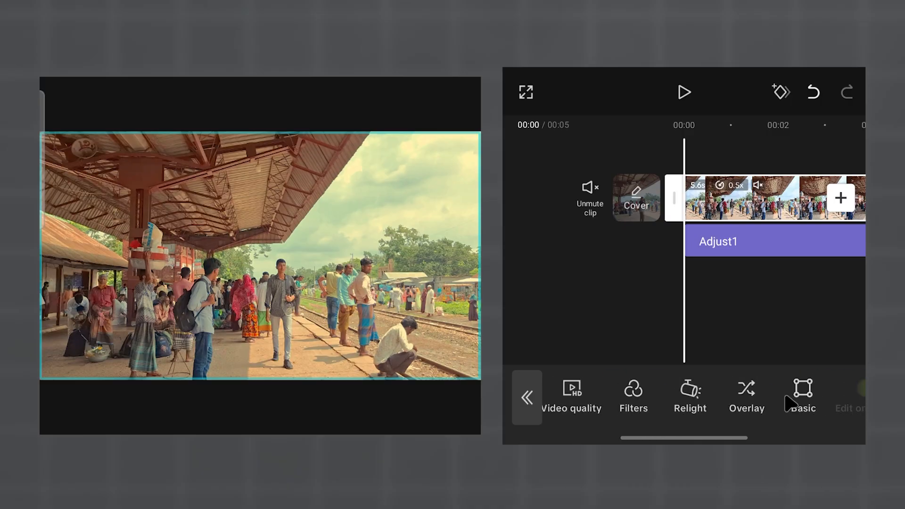
pyautogui.click(646, 393)
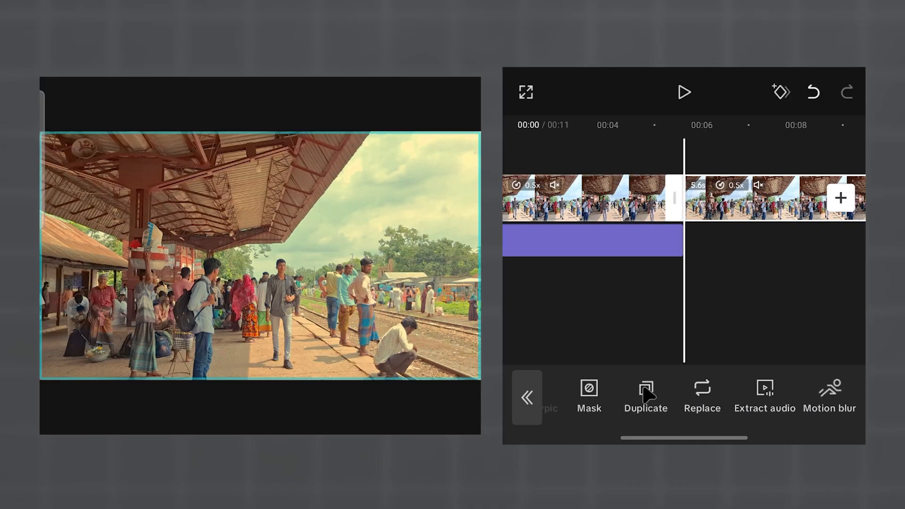
# - Turn the duplicated clip into an overlay and move it to the start, beneath the original clip
pyautogui.click(780, 207)
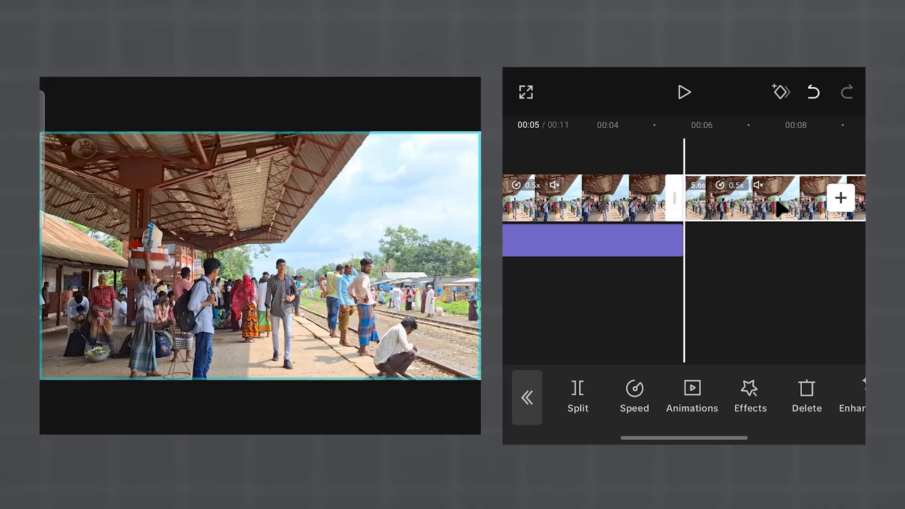
pyautogui.hscroll(10, 754, 399)
pyautogui.hscroll(10, 738, 400)
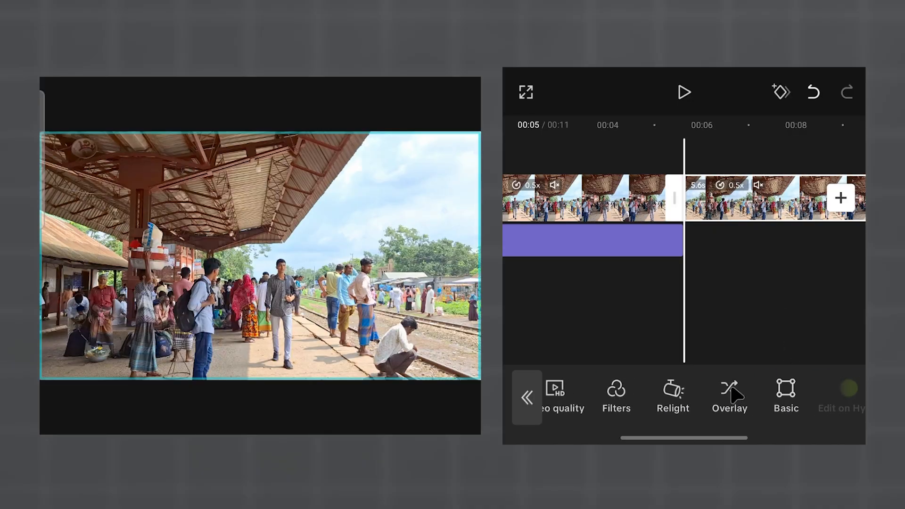
pyautogui.click(730, 392)
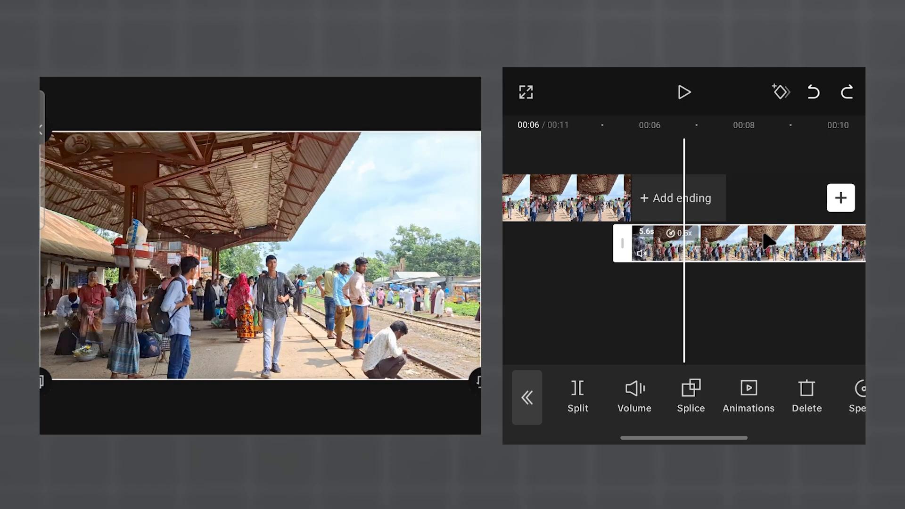
pyautogui.moveTo(767, 241); pyautogui.dragTo(509, 250)
# - Add the Blur video effect from the Lens category to the overlay clip
pyautogui.hscroll(8, 755, 401)
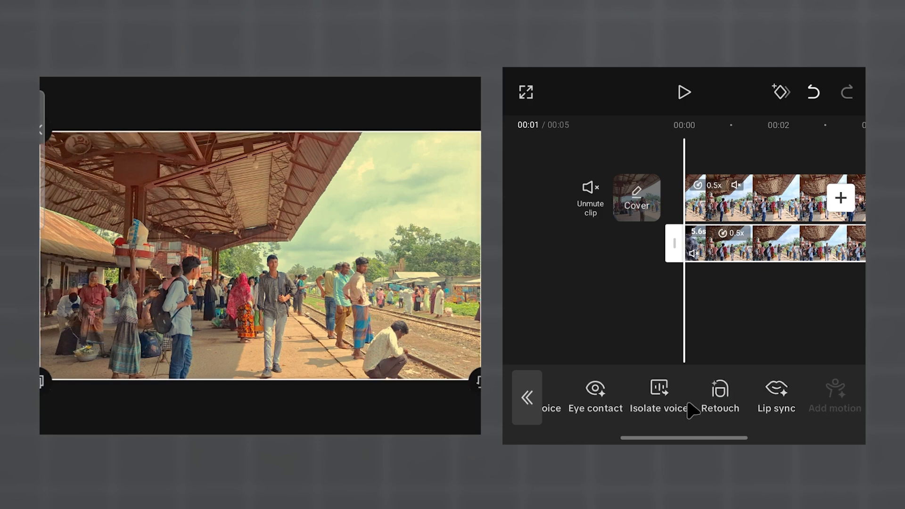
pyautogui.hscroll(5, 755, 400)
pyautogui.click(717, 401)
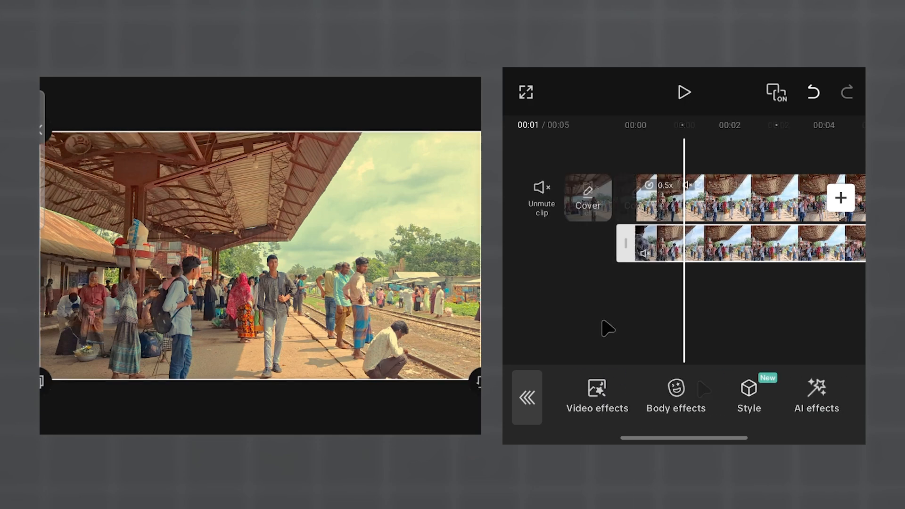
pyautogui.click(597, 396)
pyautogui.hscroll(3, 763, 193)
pyautogui.click(747, 185)
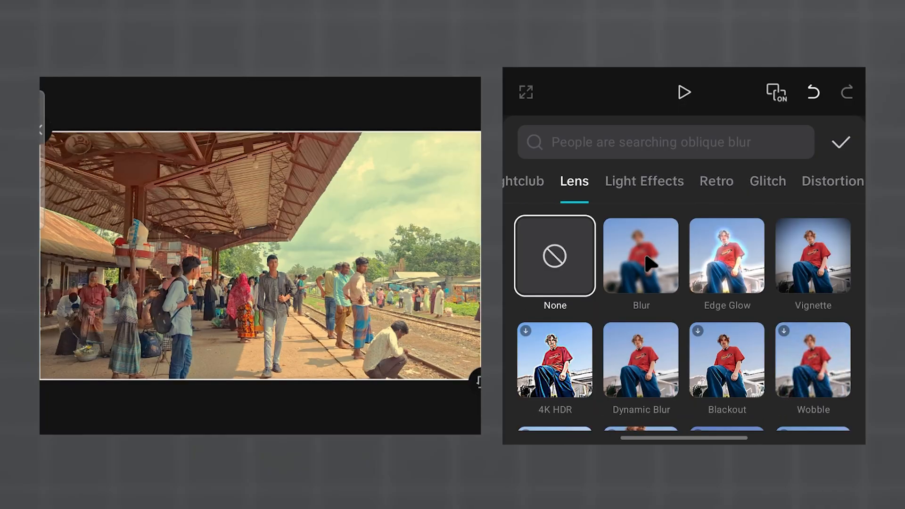
pyautogui.click(650, 263)
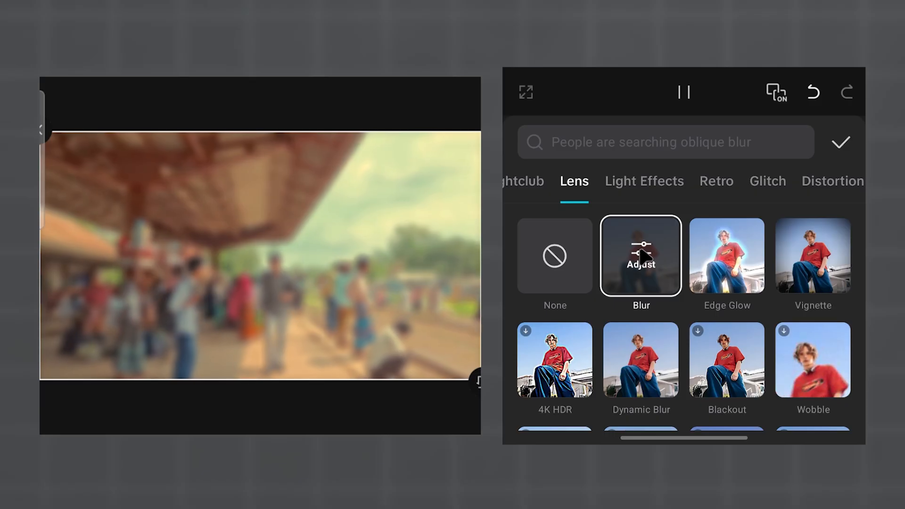
# - Set the overlay's Blur effect strength to 60 and apply the effect
pyautogui.click(643, 257)
pyautogui.moveTo(702, 403); pyautogui.dragTo(733, 410)
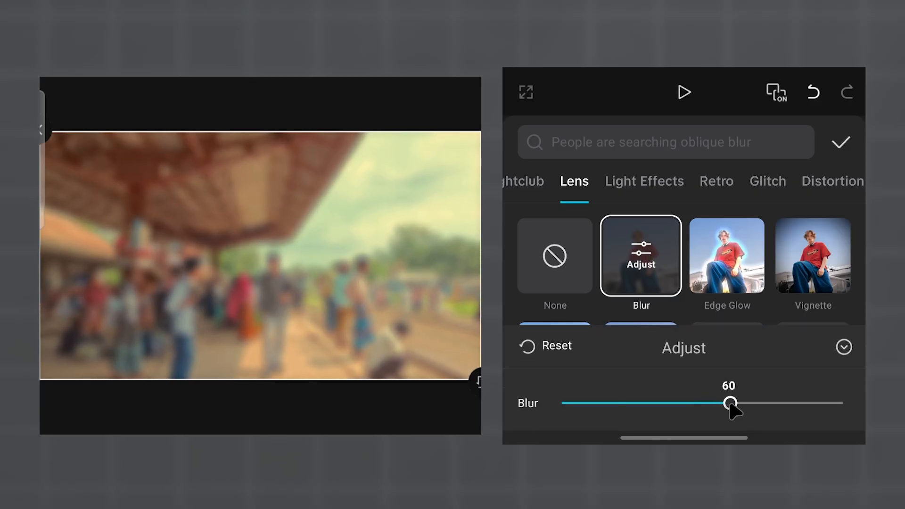
pyautogui.click(846, 347)
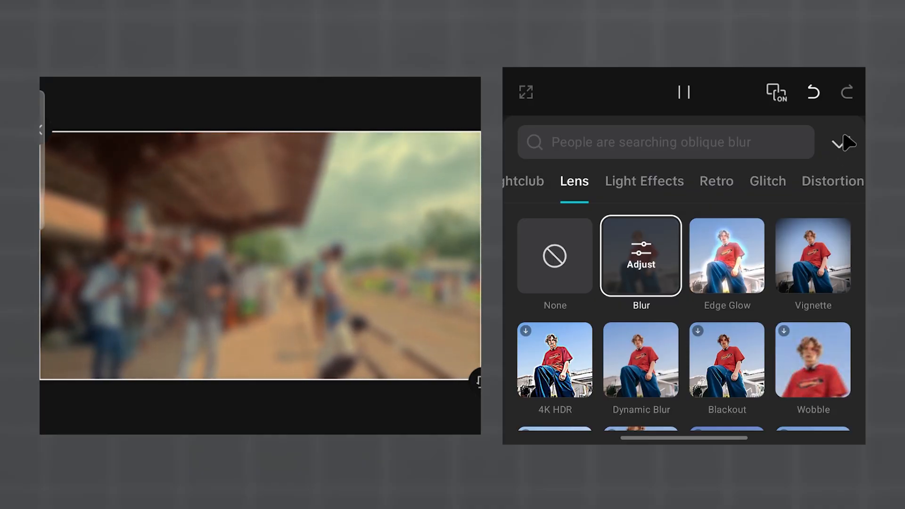
pyautogui.click(841, 142)
pyautogui.click(529, 403)
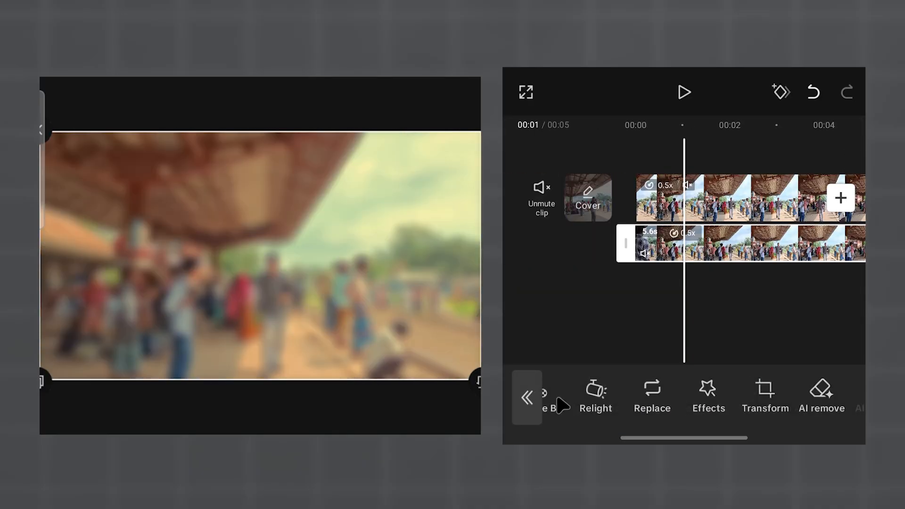
# - Blend the blurred overlay with the Soft splice mode, lower its intensity to about half, and apply it
pyautogui.hscroll(-5, 542, 404)
pyautogui.hscroll(-5, 595, 407)
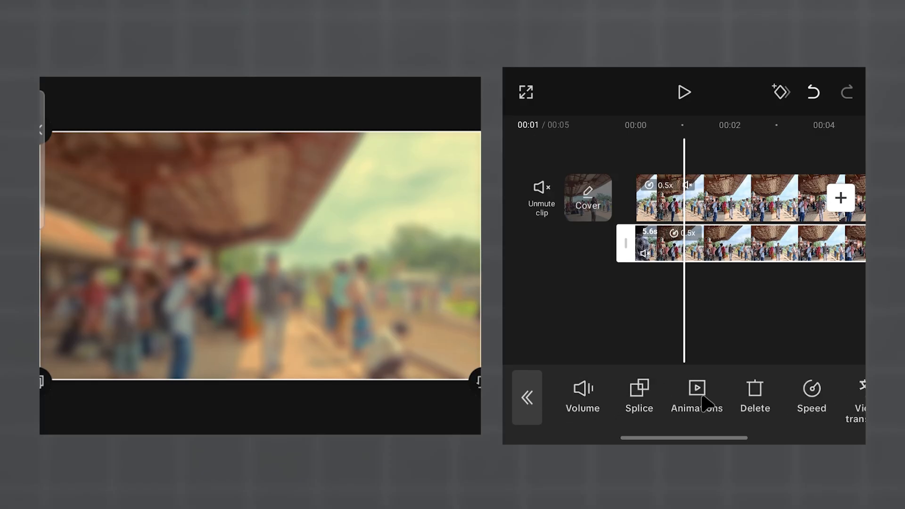
pyautogui.click(691, 391)
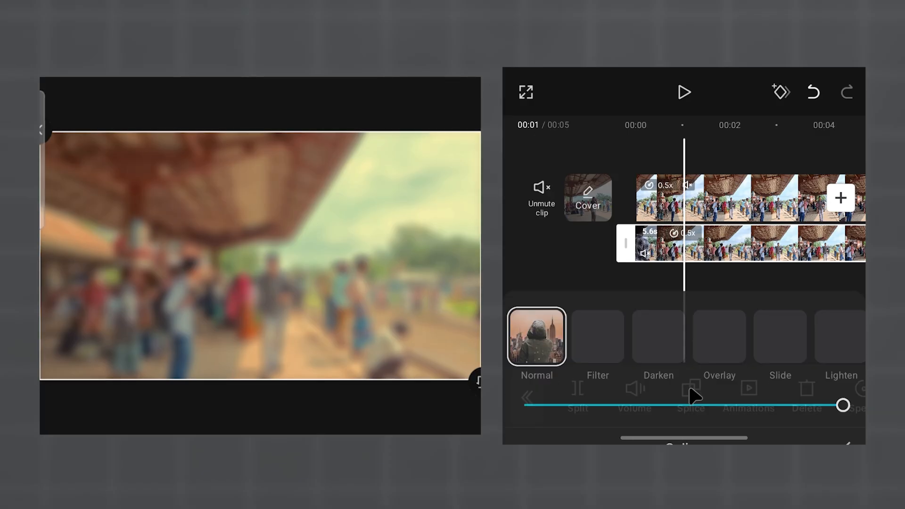
pyautogui.hscroll(5, 673, 319)
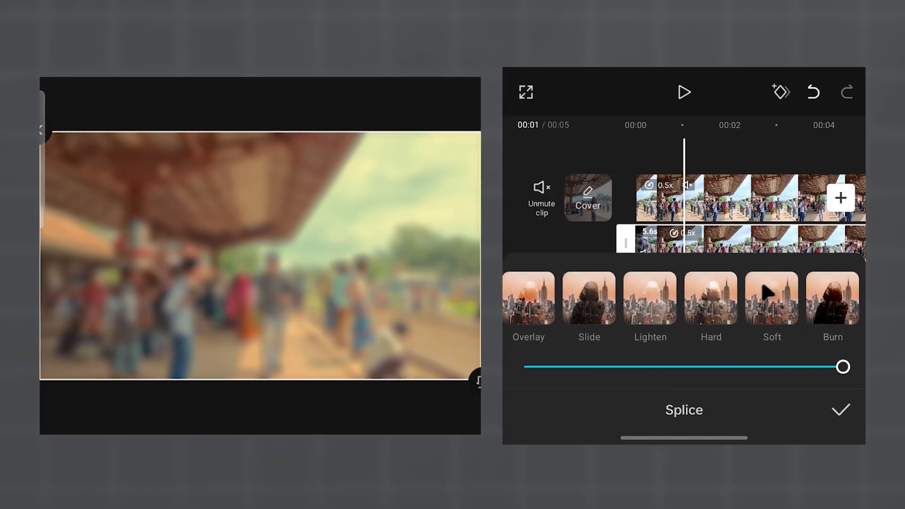
pyautogui.click(779, 308)
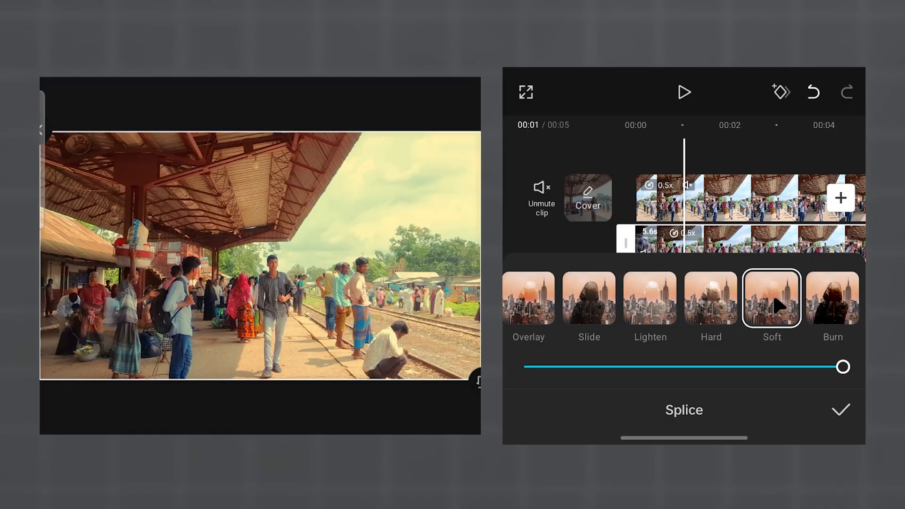
pyautogui.moveTo(837, 370); pyautogui.dragTo(687, 370)
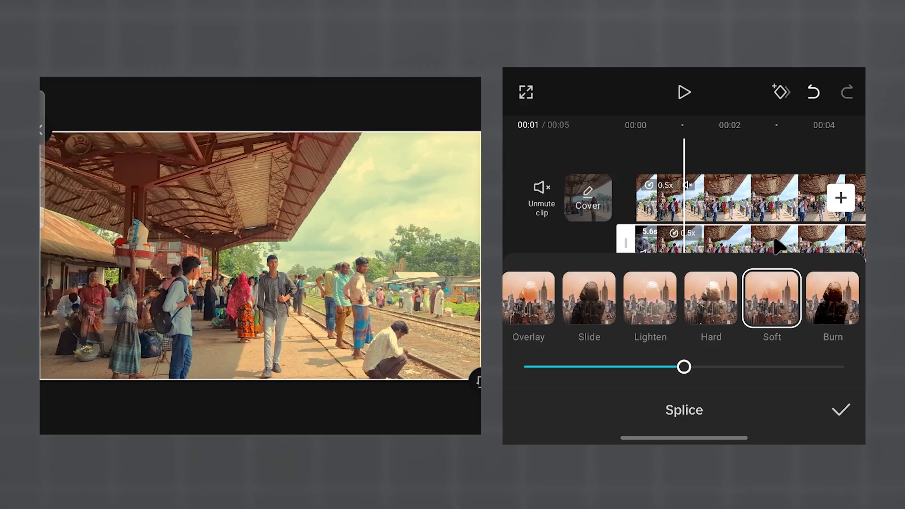
pyautogui.click(841, 411)
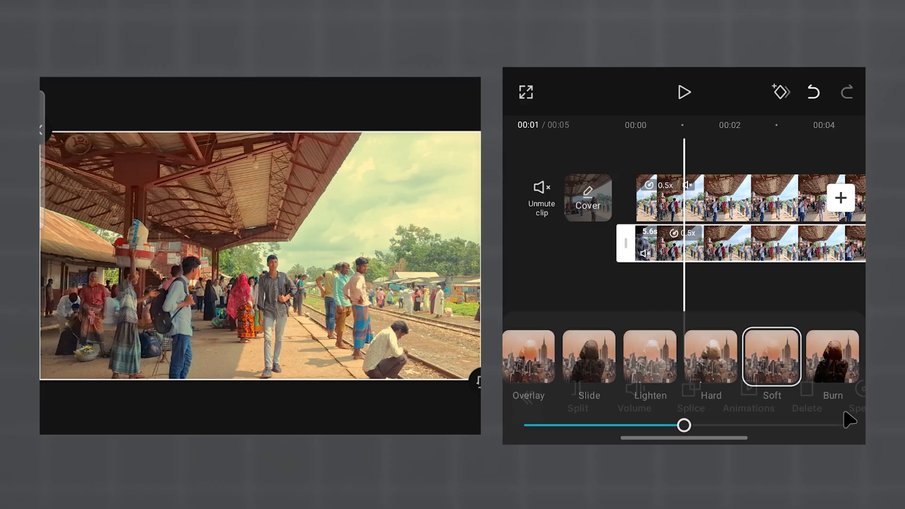
# - Play the edit from the start and export the video at 1080p and 30 fps with the recommended code rate
pyautogui.moveTo(693, 303); pyautogui.dragTo(743, 275)
pyautogui.click(685, 93)
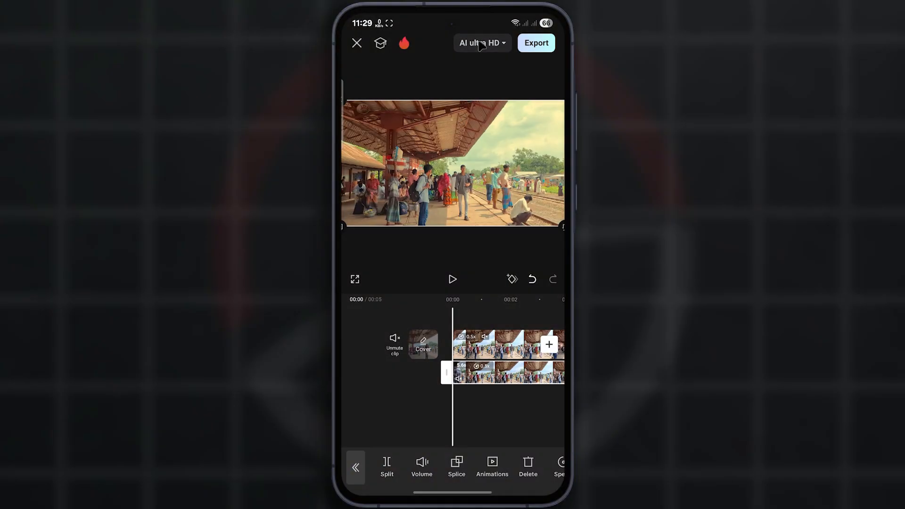
pyautogui.click(480, 44)
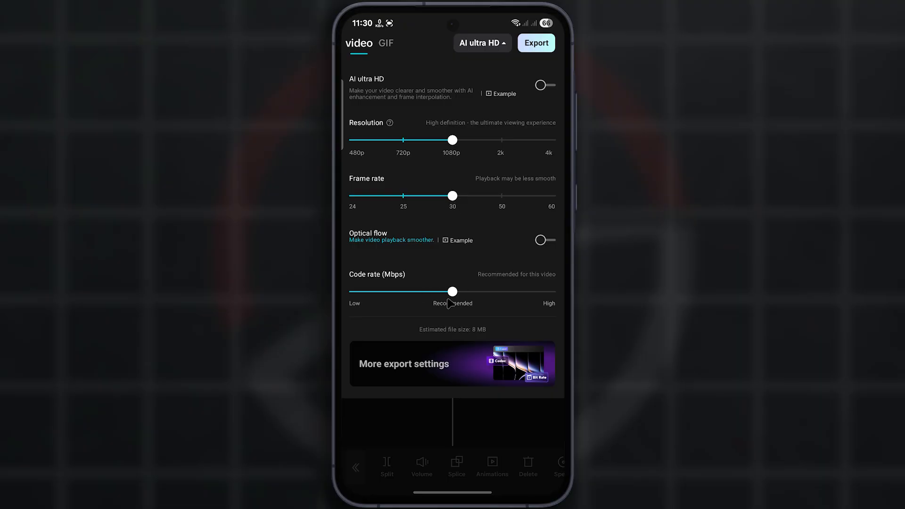
pyautogui.click(527, 44)
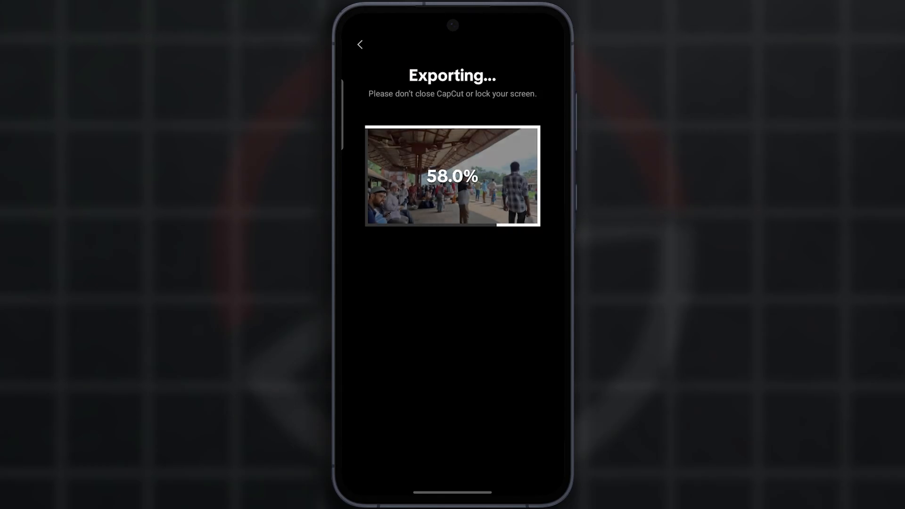